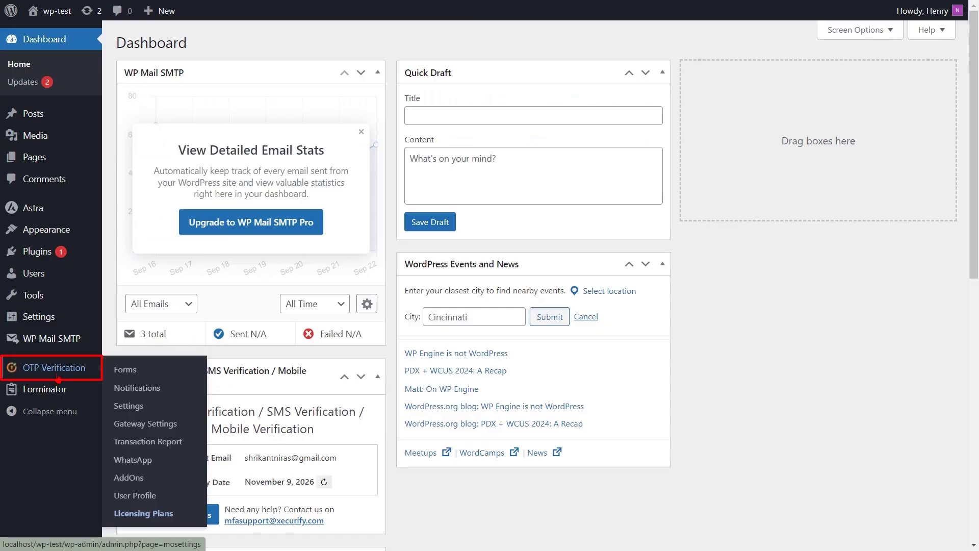
- Search the OTP Verification forms list for 'Forminator Forms' and open its settings
{"action": "left_click", "coordinate": [58, 378]}
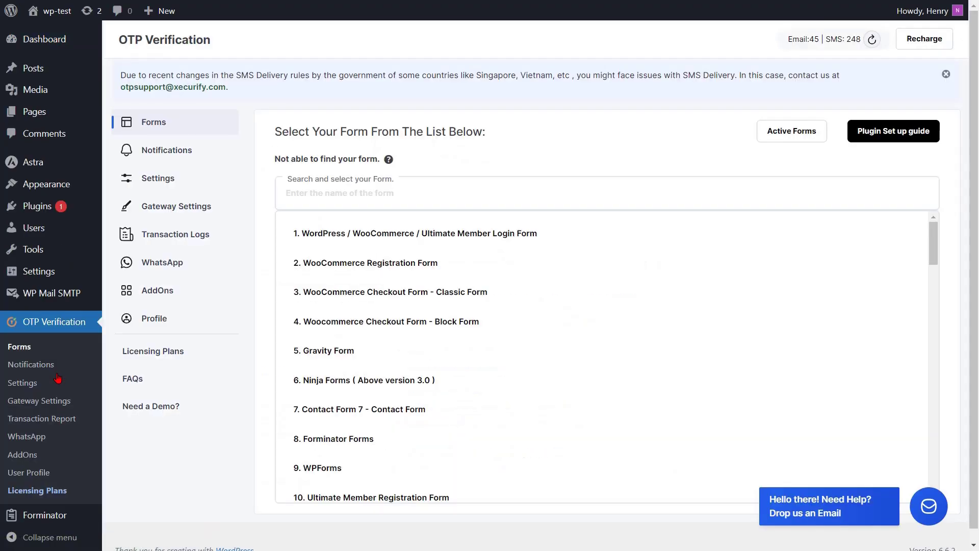
{"action": "left_click", "coordinate": [304, 195]}
{"action": "type", "text": "Form"}
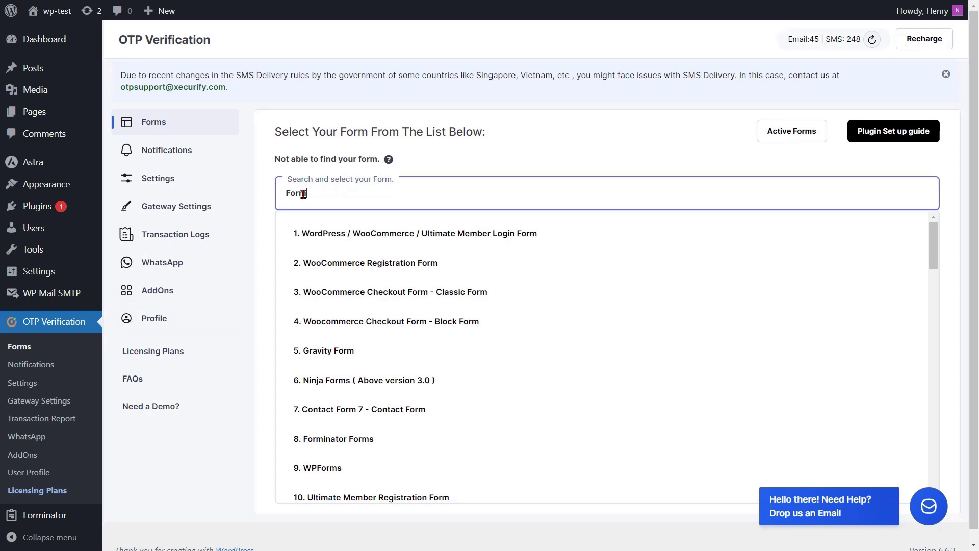
{"action": "type", "text": "inator Forms"}
{"action": "left_click", "coordinate": [351, 243]}
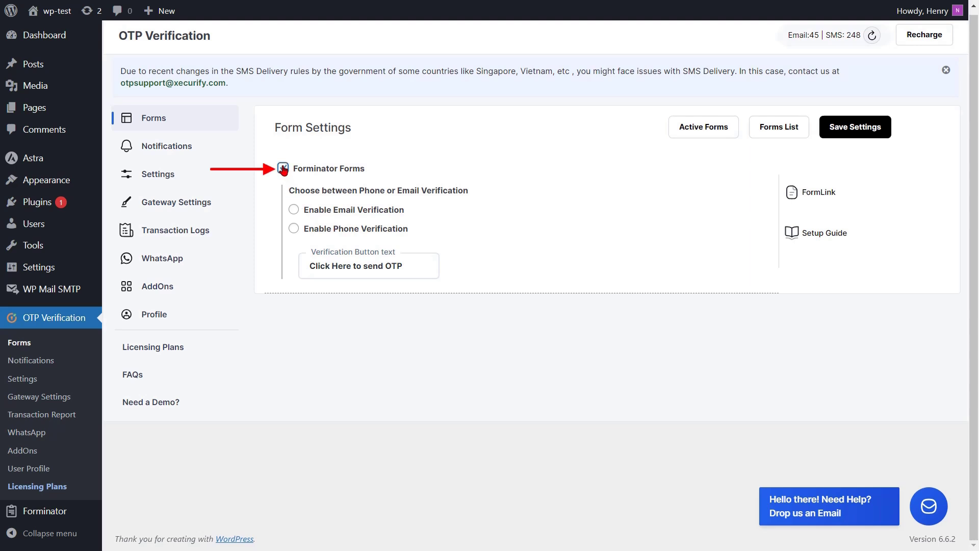
- Tick Forminator Forms and choose Enable Phone Verification for it
{"action": "left_click", "coordinate": [283, 168]}
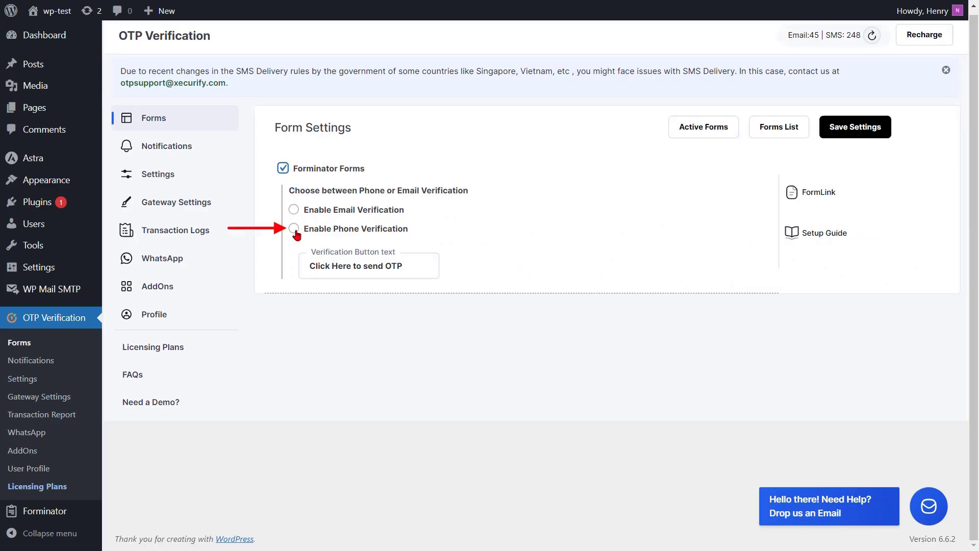
{"action": "left_click", "coordinate": [293, 228]}
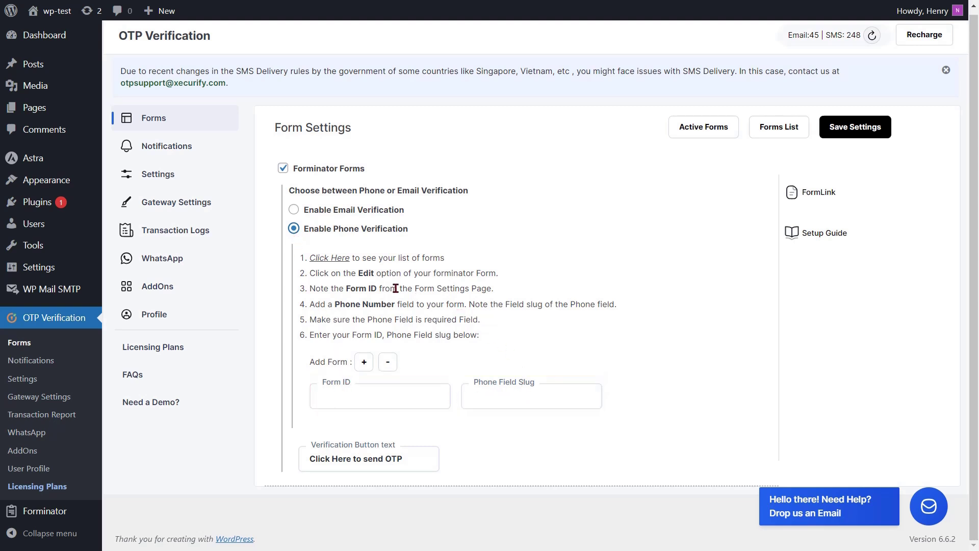
- Follow the instructions' 'Click Here' link to the Forminator forms list
{"action": "left_click", "coordinate": [339, 260]}
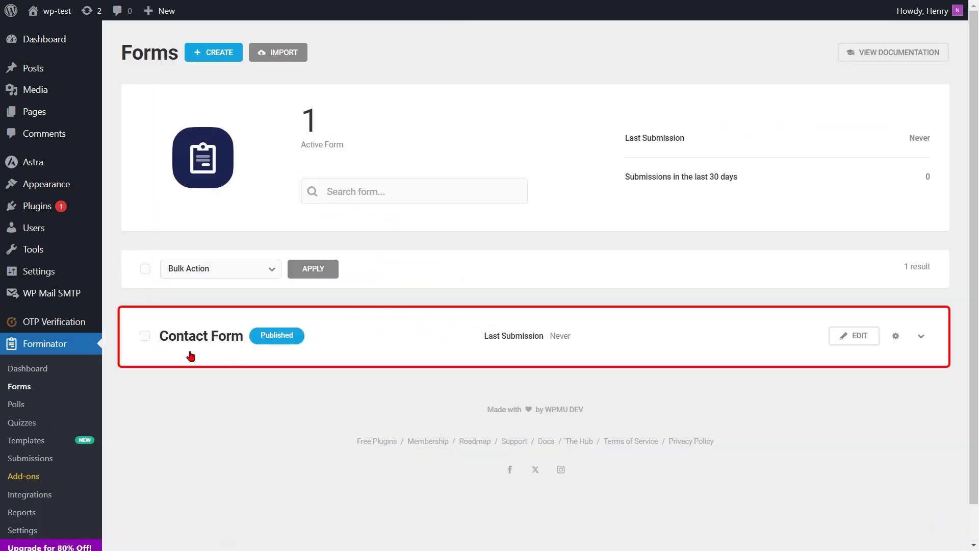
- Copy the Contact Form's shortcode (id 31) from its editor's gear menu
{"action": "left_click", "coordinate": [866, 346]}
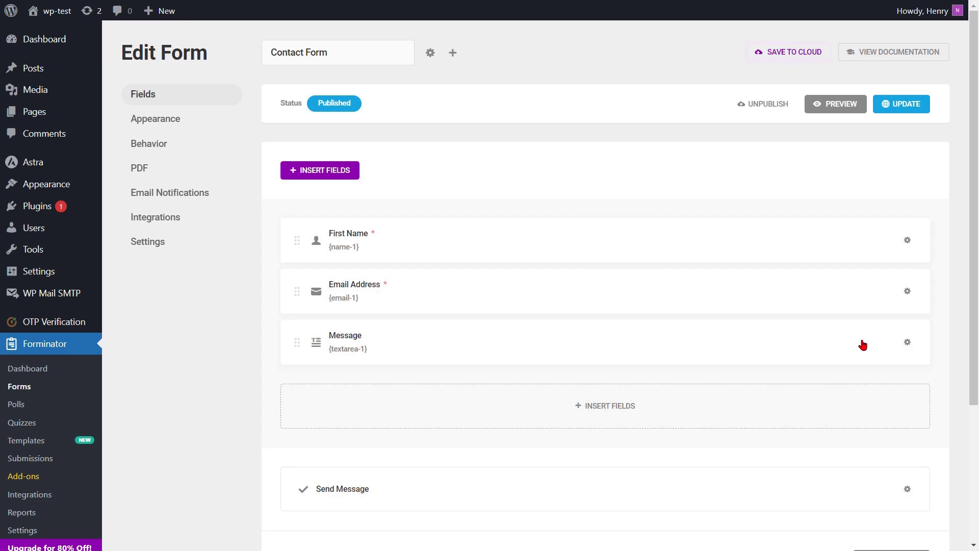
{"action": "left_click", "coordinate": [431, 53]}
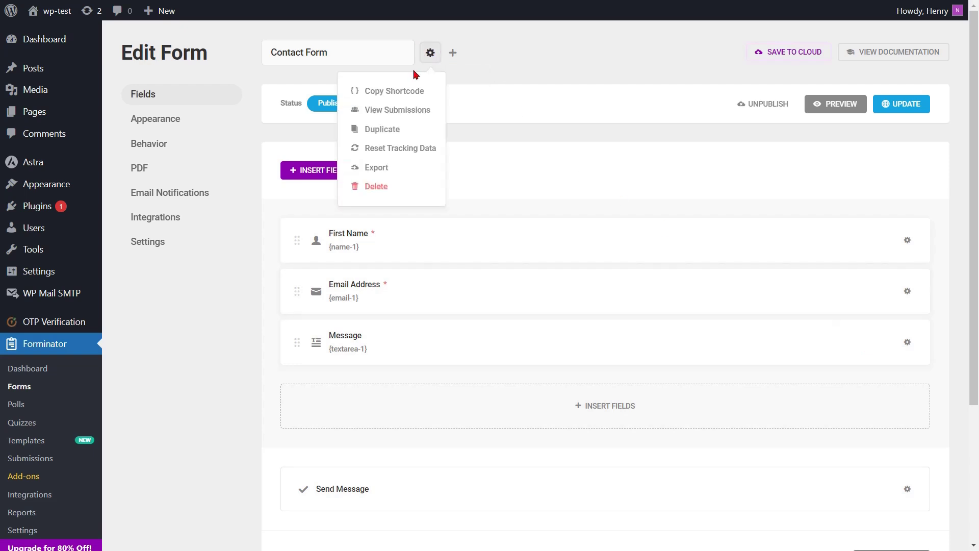
{"action": "left_click", "coordinate": [392, 91]}
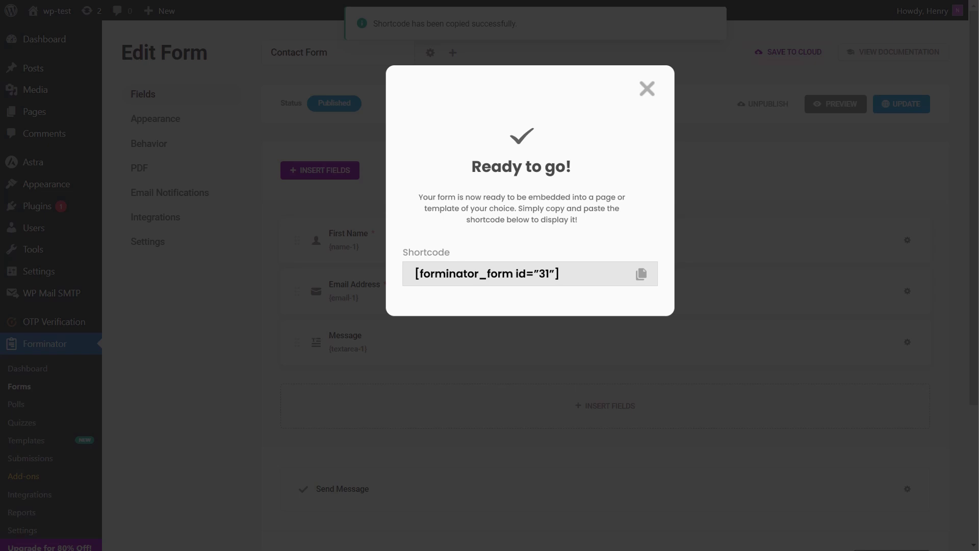
{"action": "key", "text": "Escape"}
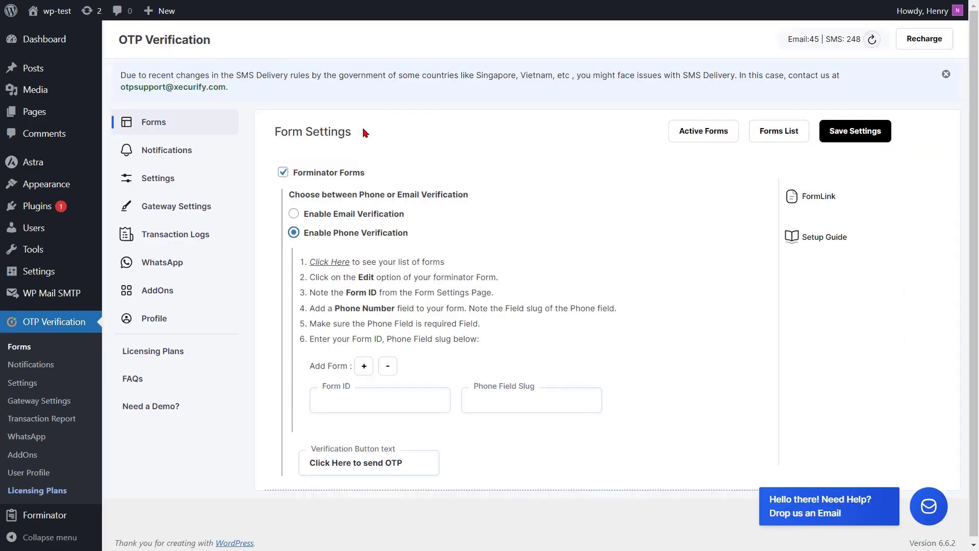
- Enter the Contact Form's ID in the OTP Form ID box, then bring up Insert Fields in the form editor
{"action": "left_click", "coordinate": [328, 401]}
{"action": "type", "text": "33"}
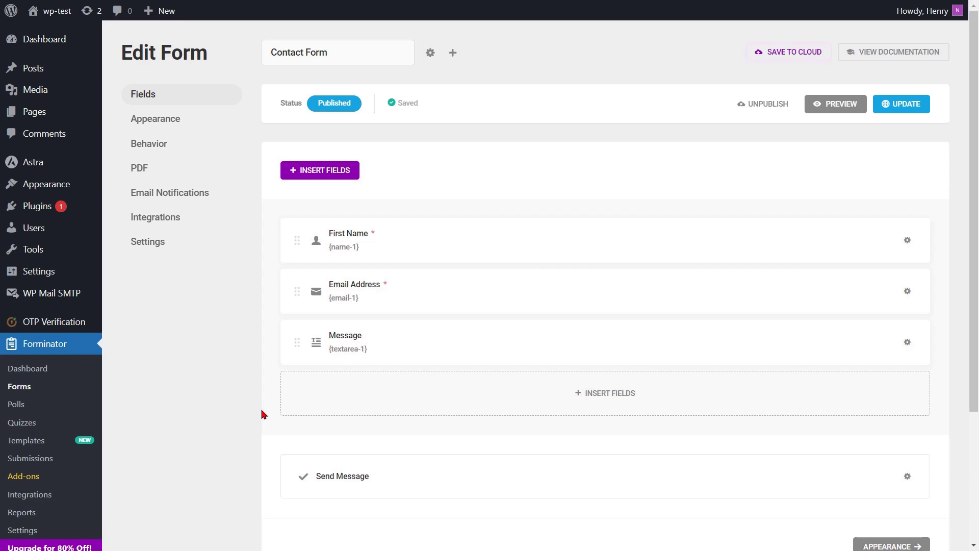
{"action": "left_click", "coordinate": [327, 175]}
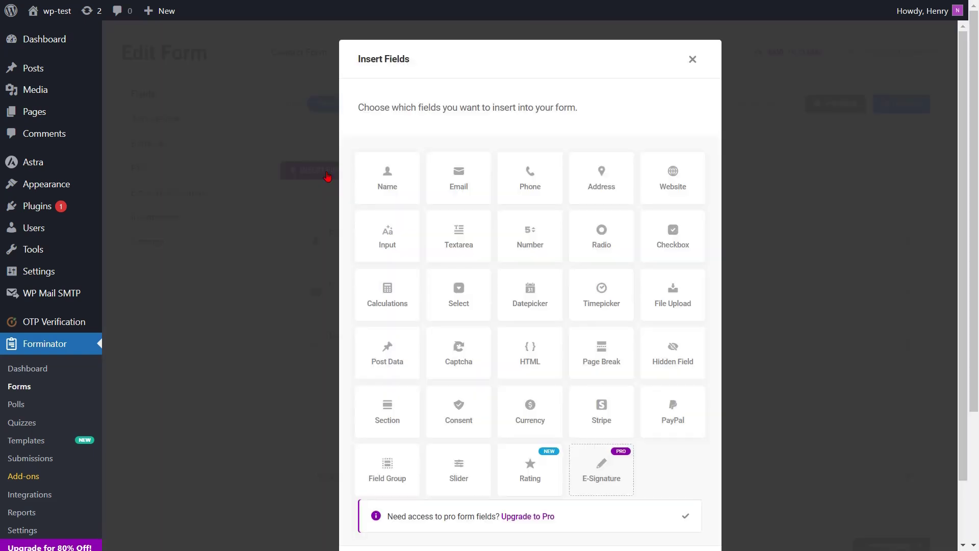
- Insert a required Phone field (slug phone-1) and move it above the Message field
{"action": "left_click", "coordinate": [528, 182]}
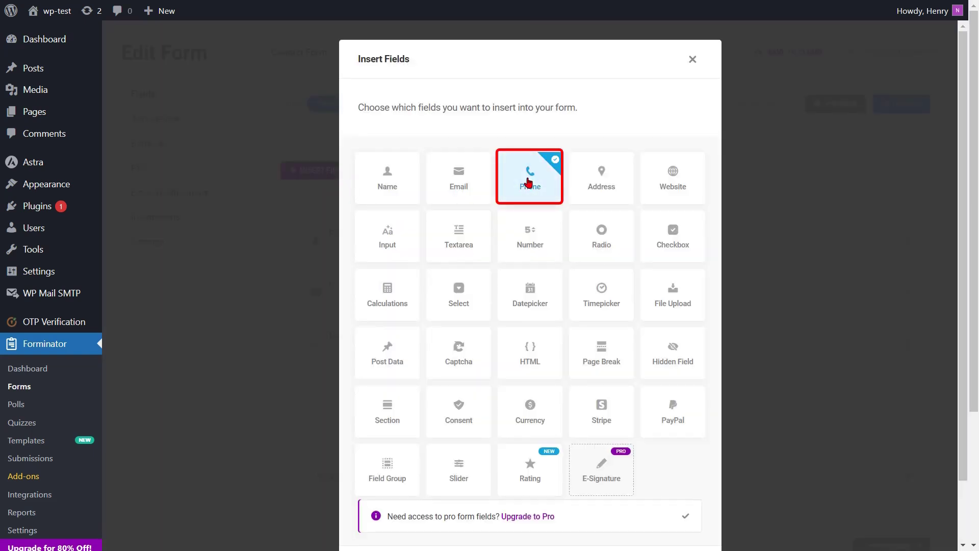
{"action": "scroll", "coordinate": [529, 253], "scroll_direction": "down", "scroll_amount": 2}
{"action": "left_click", "coordinate": [660, 494]}
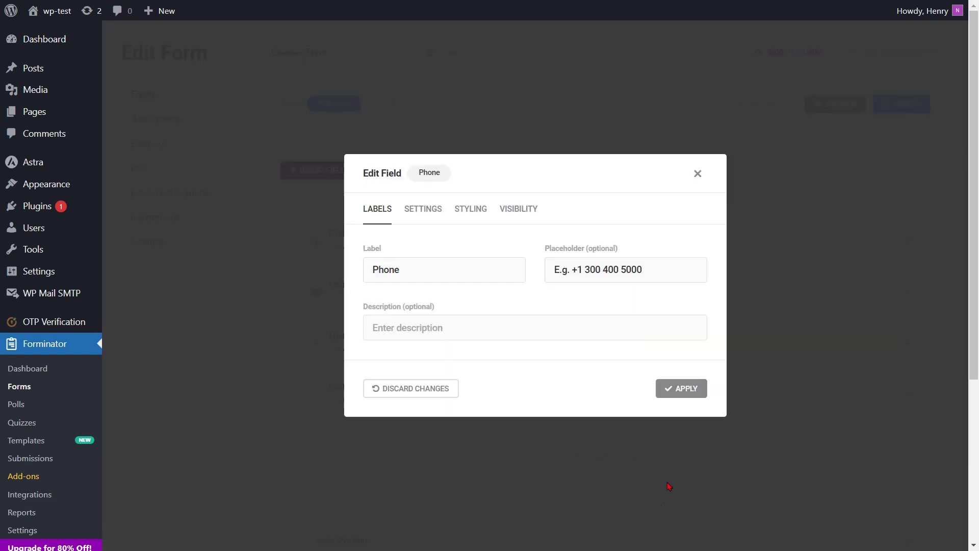
{"action": "left_click", "coordinate": [426, 216]}
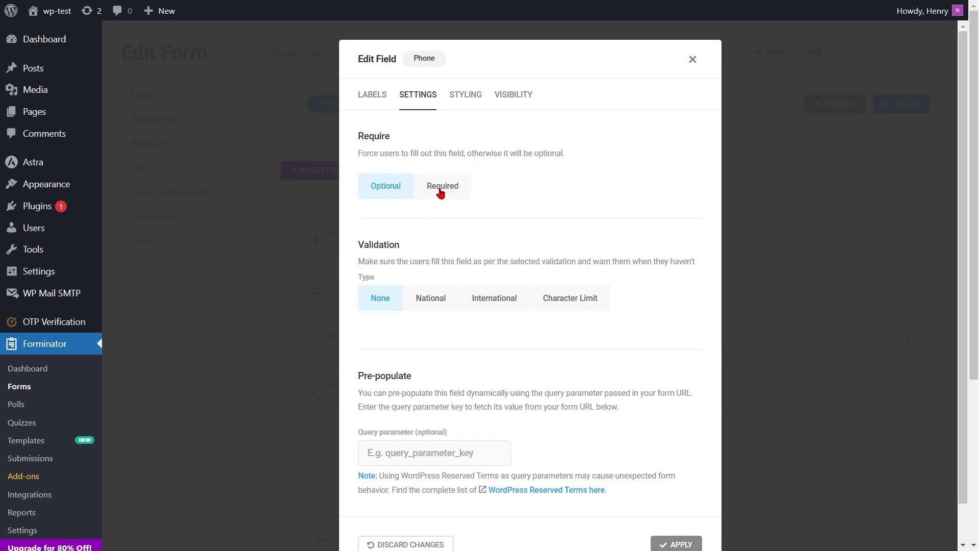
{"action": "left_click", "coordinate": [441, 189]}
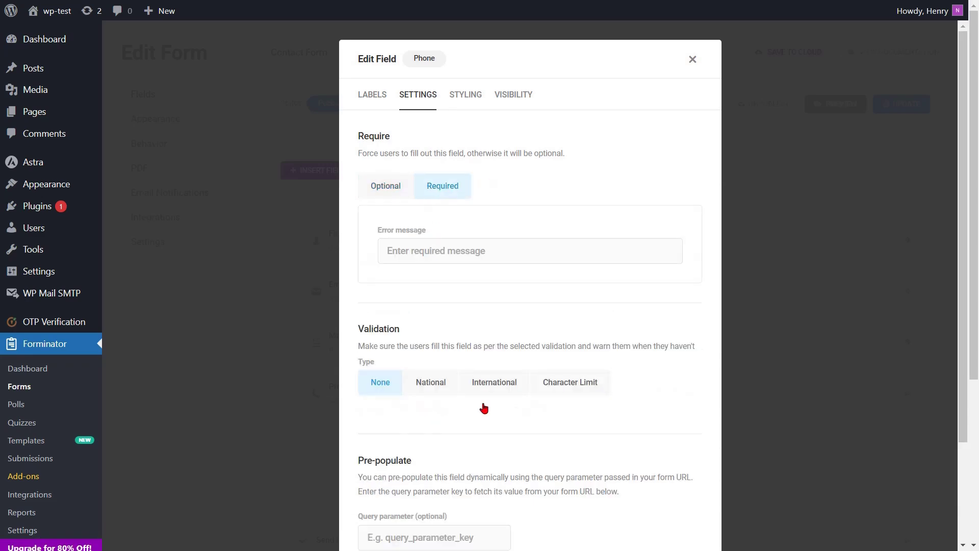
{"action": "scroll", "coordinate": [584, 492], "scroll_direction": "down", "scroll_amount": 3}
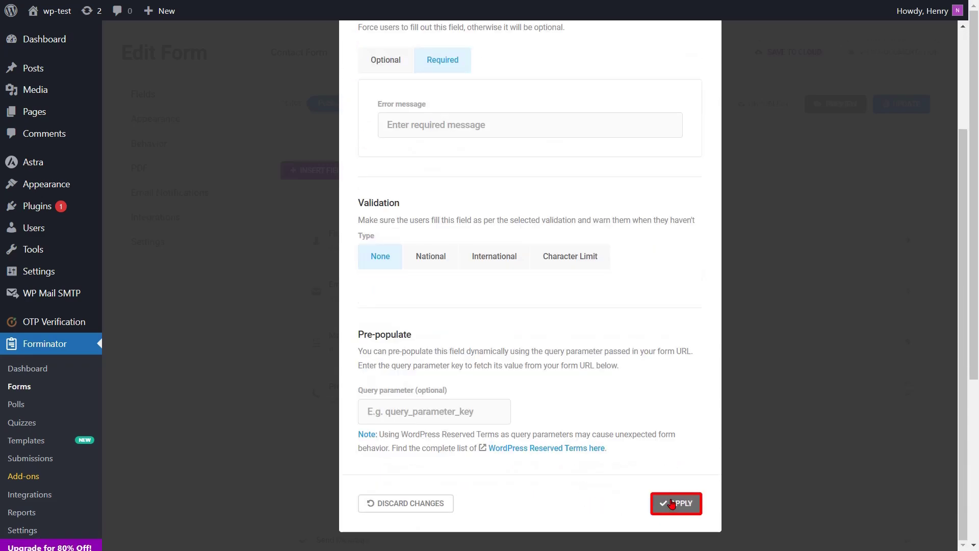
{"action": "left_click", "coordinate": [673, 504]}
{"action": "left_click_drag", "start_coordinate": [595, 398], "coordinate": [588, 334]}
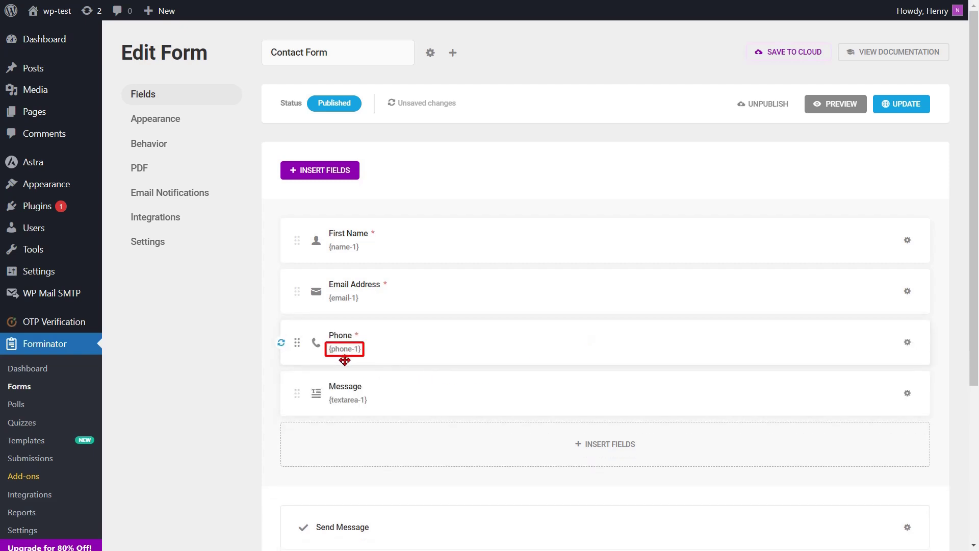
- Update the Contact Form, then save OTP settings with Form ID 31 and Phone Field Slug phone-1
{"action": "left_click", "coordinate": [912, 106]}
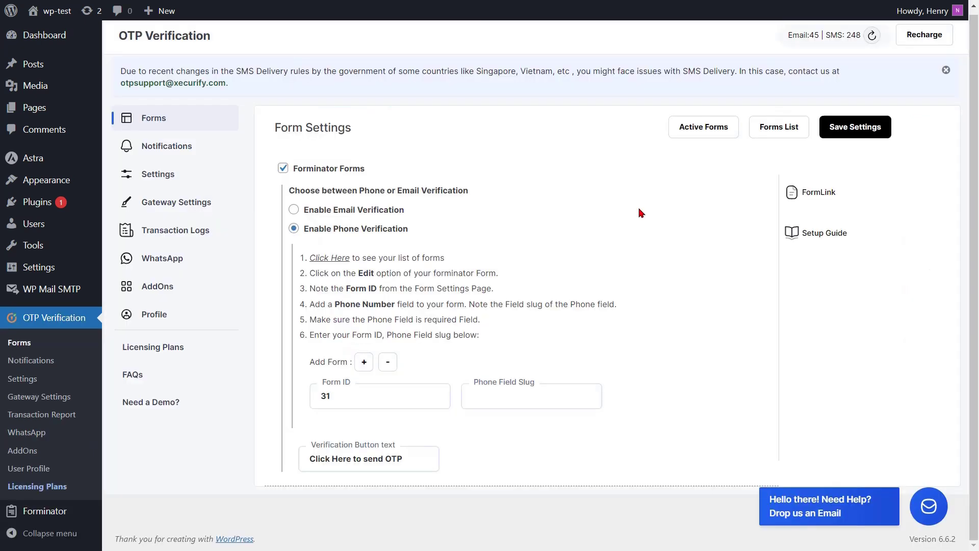
{"action": "left_click", "coordinate": [483, 403]}
{"action": "type", "text": "phone-1"}
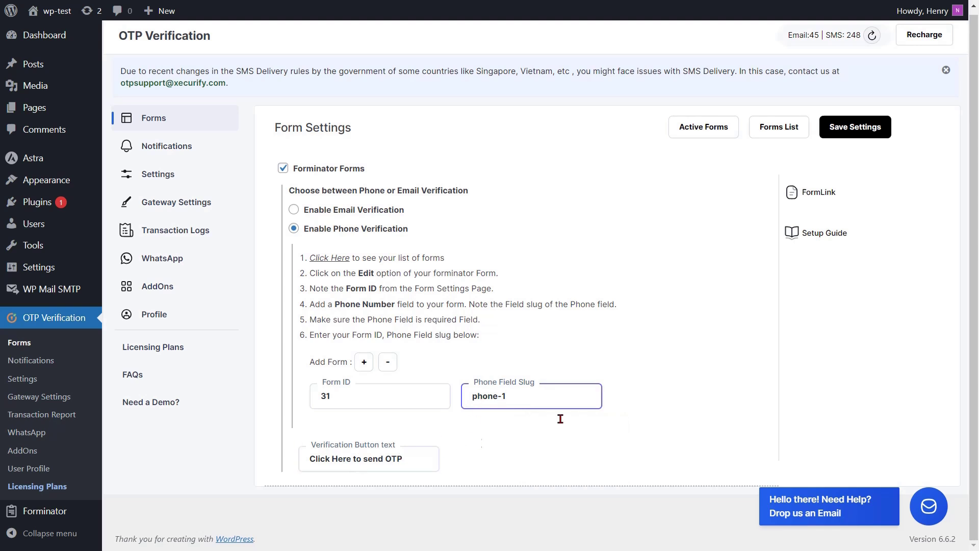
{"action": "left_click", "coordinate": [860, 134]}
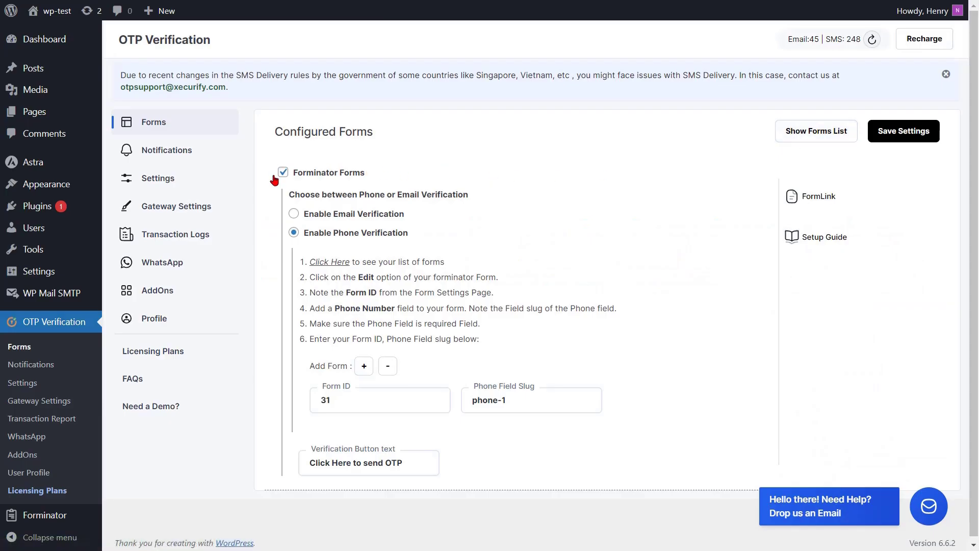
- Set the default country code to United States (+1), enable the phone country code dropdown, and save
{"action": "left_click", "coordinate": [172, 184]}
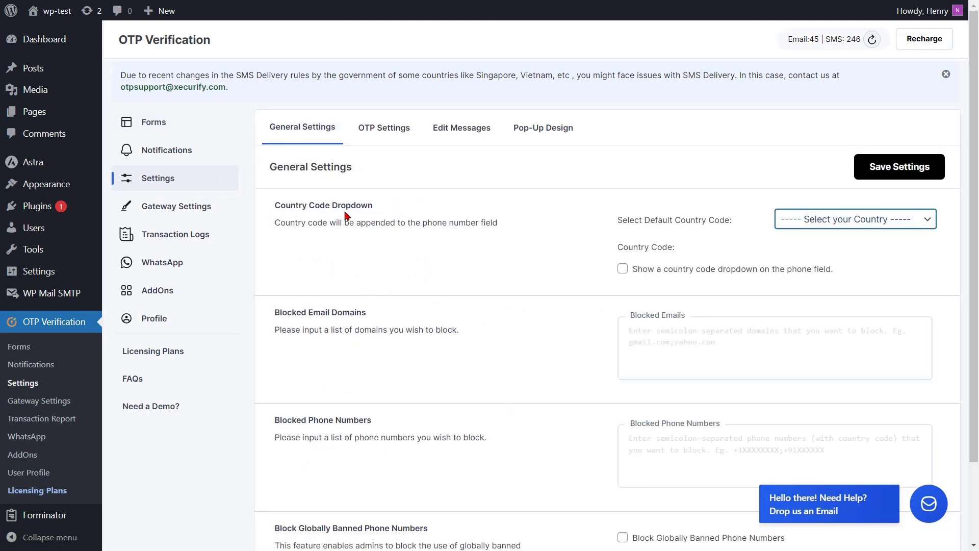
{"action": "left_click", "coordinate": [855, 219]}
{"action": "key", "text": "u"}
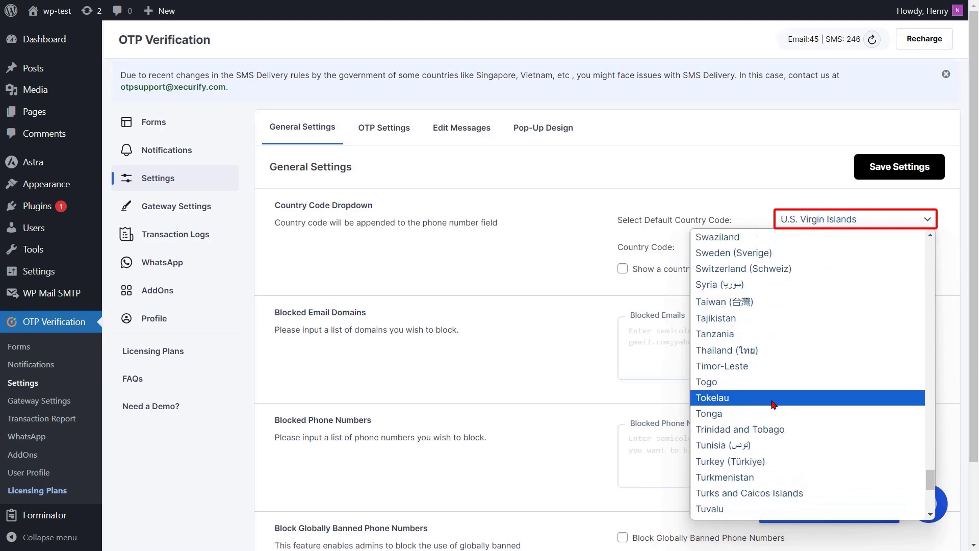
{"action": "left_click", "coordinate": [730, 499]}
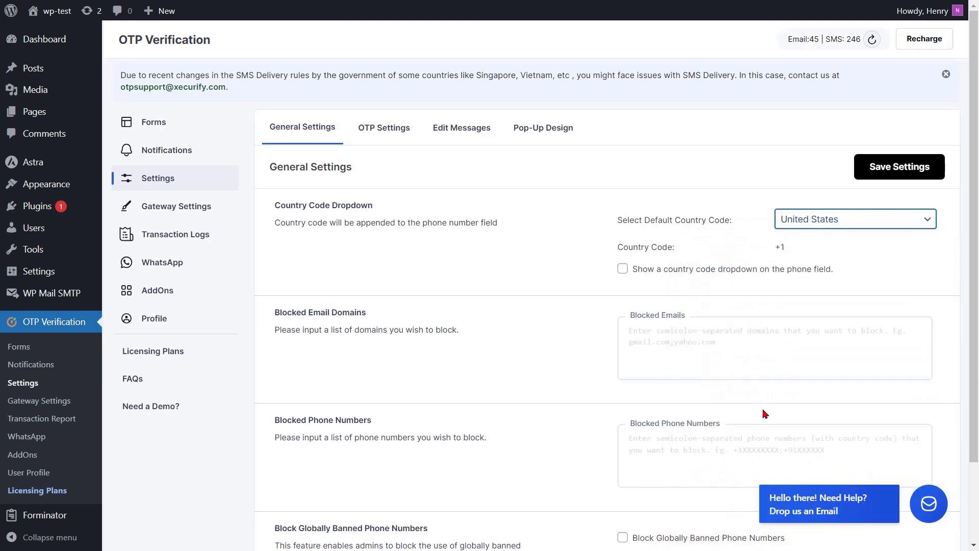
{"action": "left_click", "coordinate": [622, 270]}
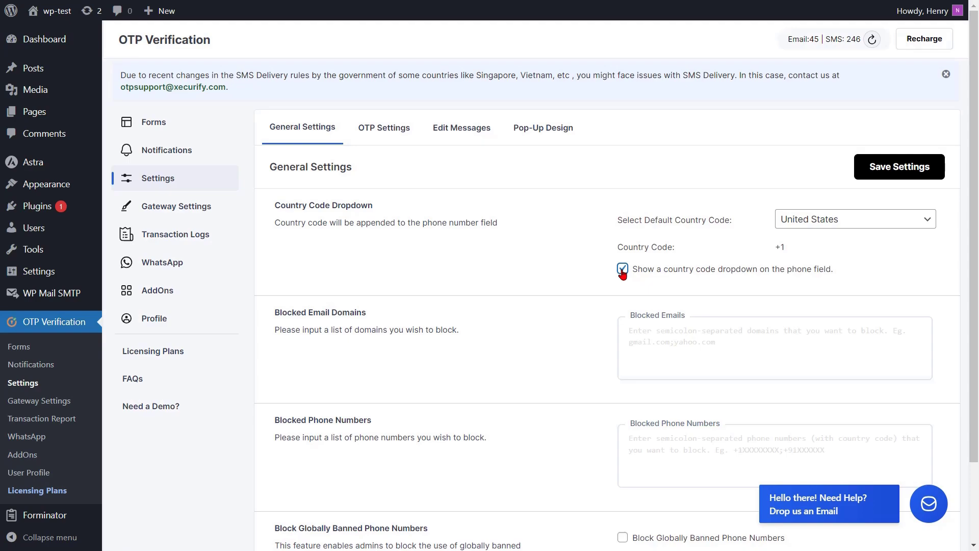
{"action": "left_click", "coordinate": [888, 166]}
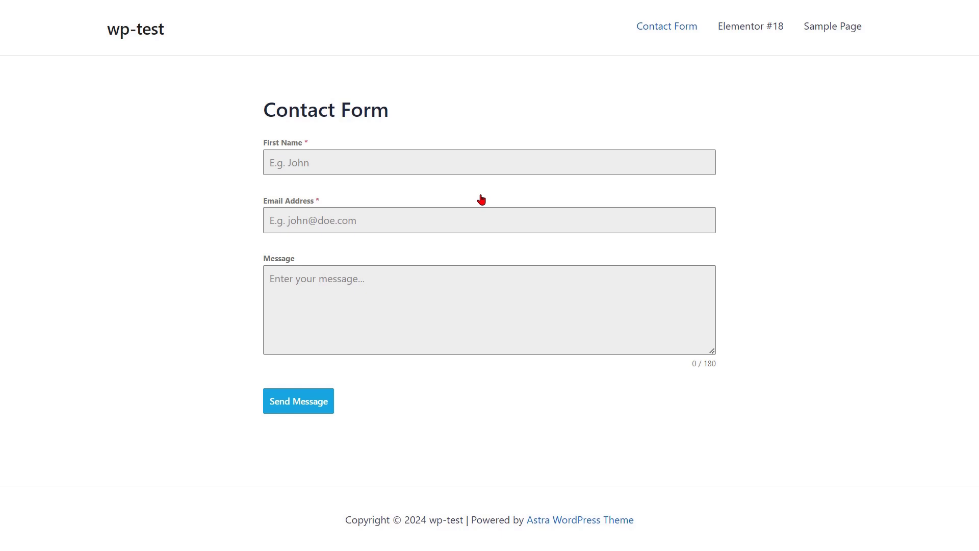
- Reload the live Contact Form and fill in the first name and an e-mail address
{"action": "key", "text": "F5"}
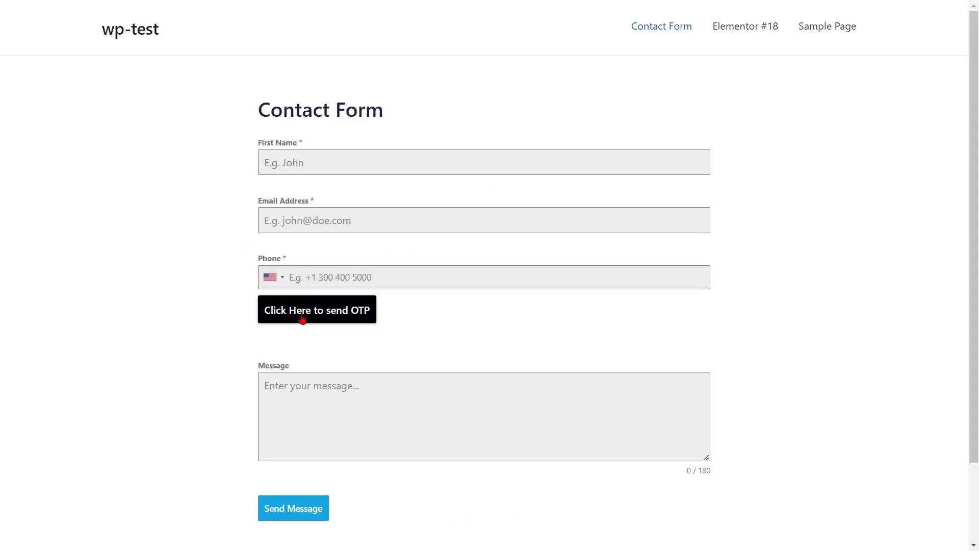
{"action": "left_click", "coordinate": [294, 164]}
{"action": "type", "text": "John"}
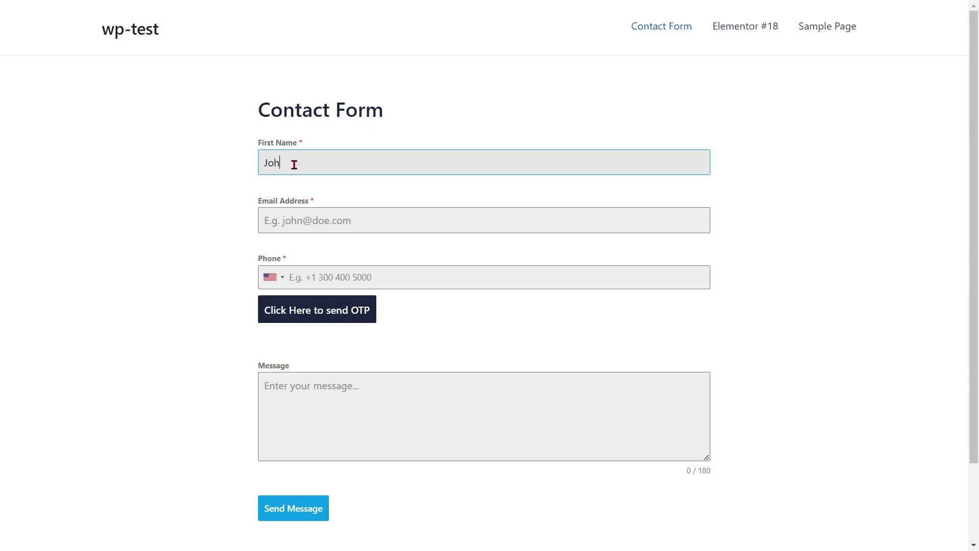
{"action": "left_click", "coordinate": [292, 220]}
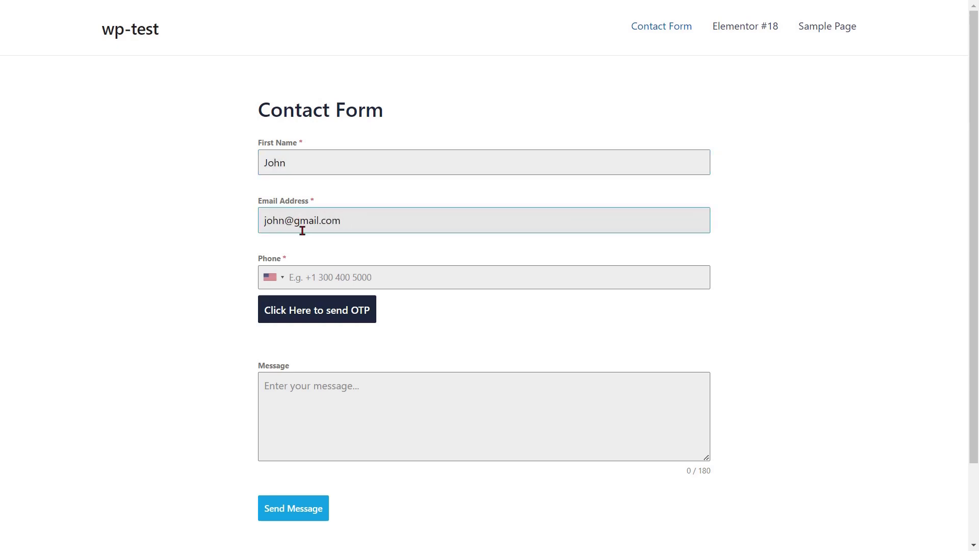
{"action": "key", "text": "Tab"}
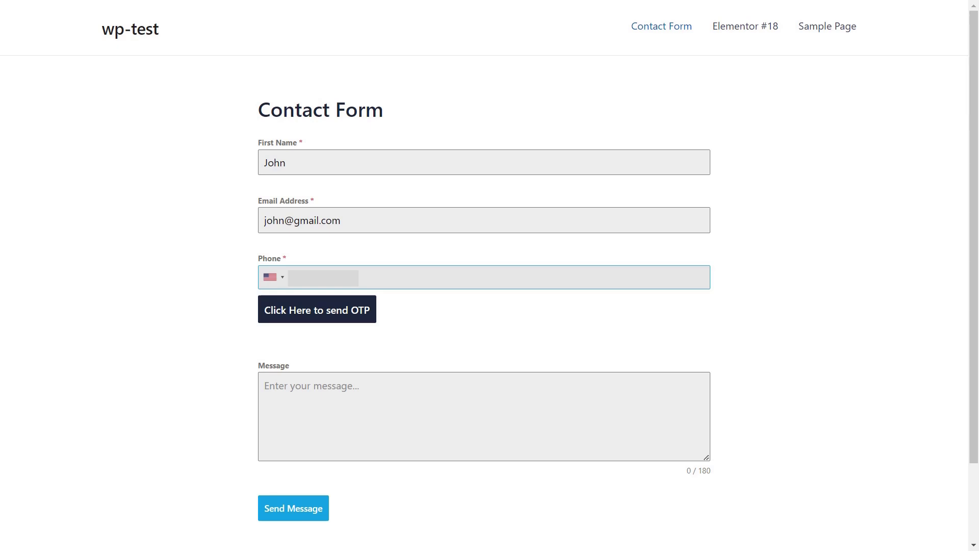
- Verify the phone with the SMS code, write 'Enter text message' as the message, and submit
{"action": "left_click", "coordinate": [303, 315]}
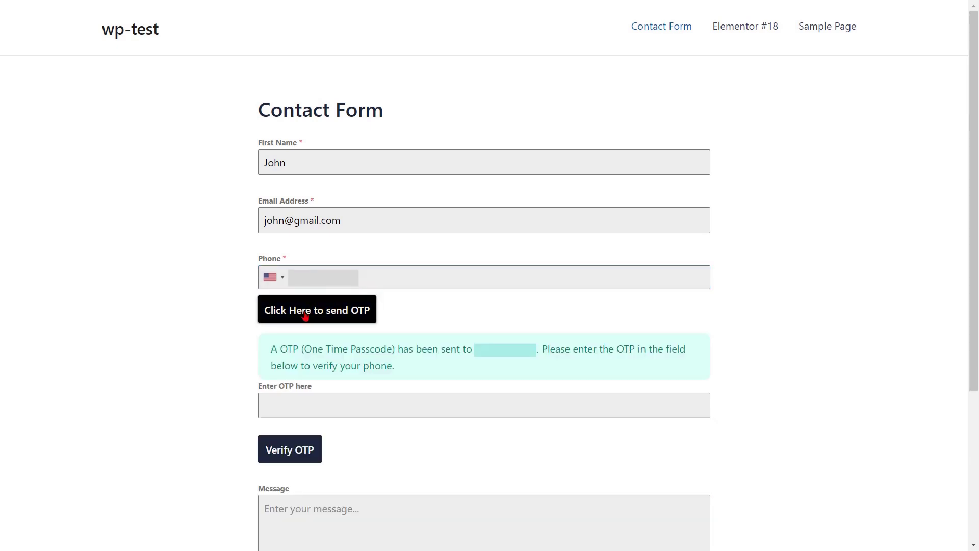
{"action": "left_click", "coordinate": [303, 407]}
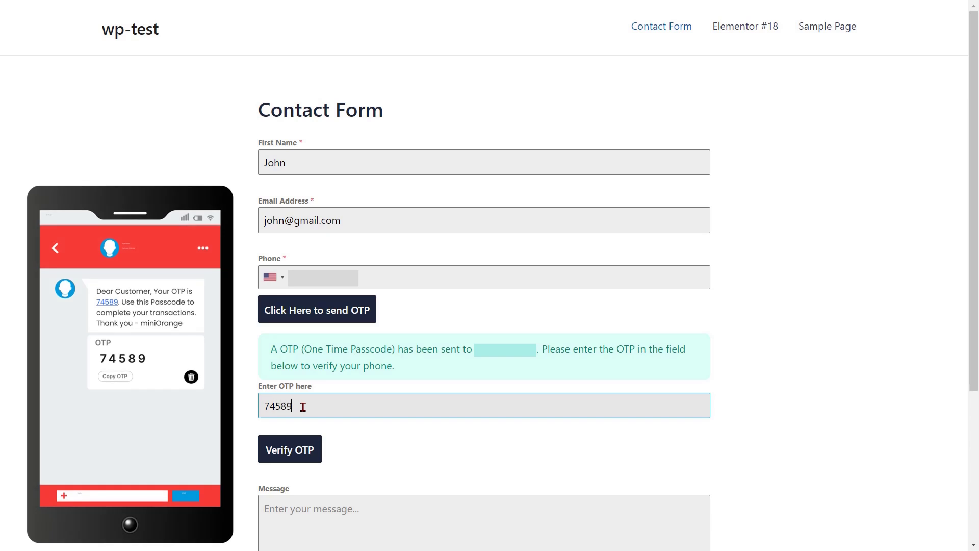
{"action": "left_click", "coordinate": [295, 450]}
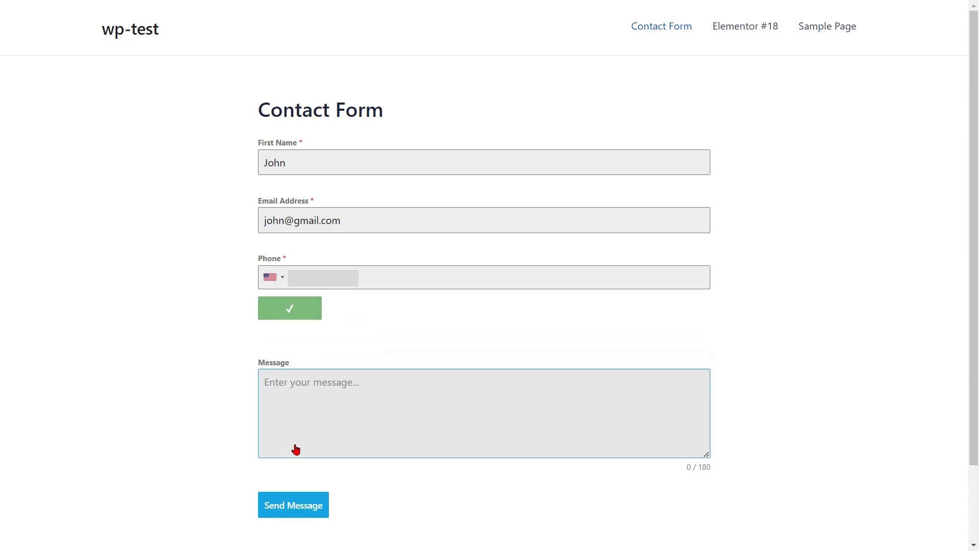
{"action": "left_click", "coordinate": [300, 390]}
{"action": "type", "text": "Enter text message"}
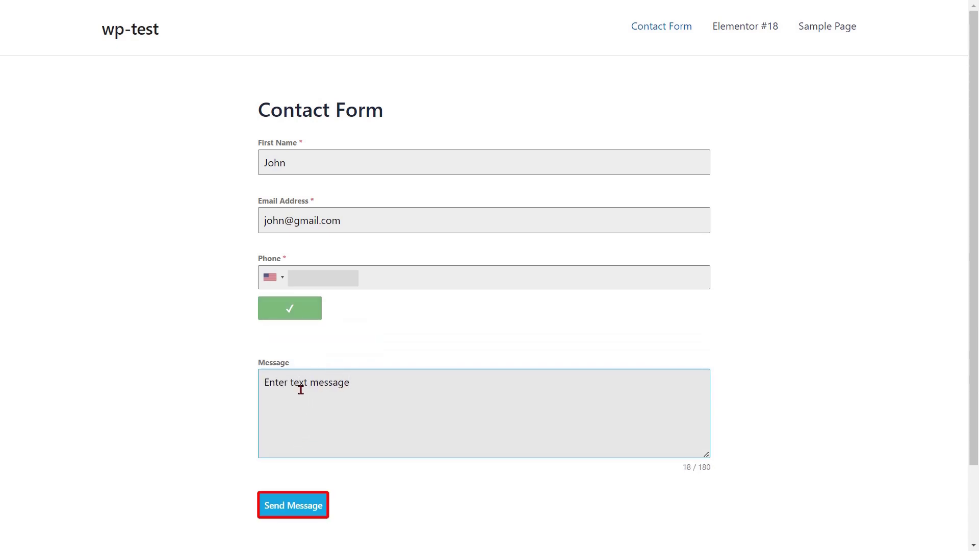
{"action": "left_click", "coordinate": [298, 505]}
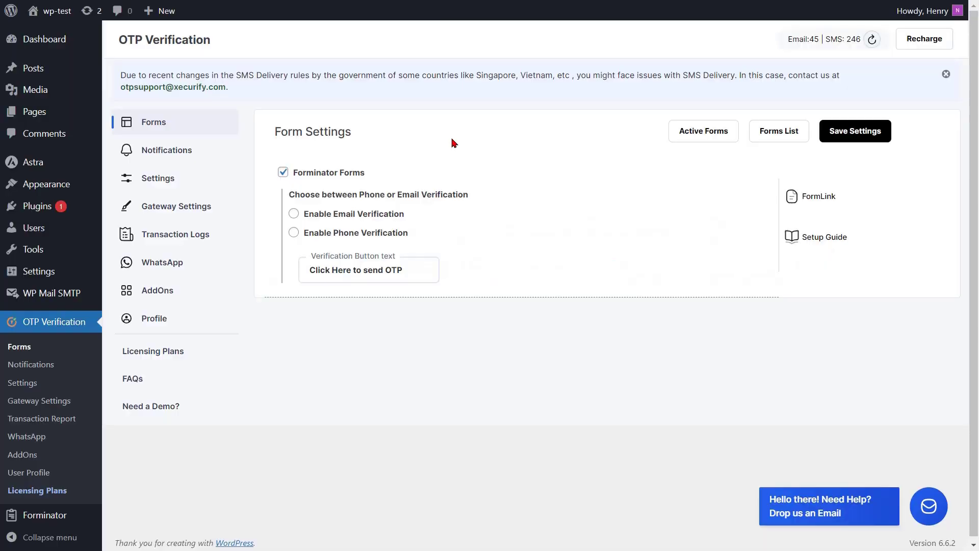
- Switch Forminator Forms to email verification and go to the Forminator forms list
{"action": "left_click", "coordinate": [293, 214]}
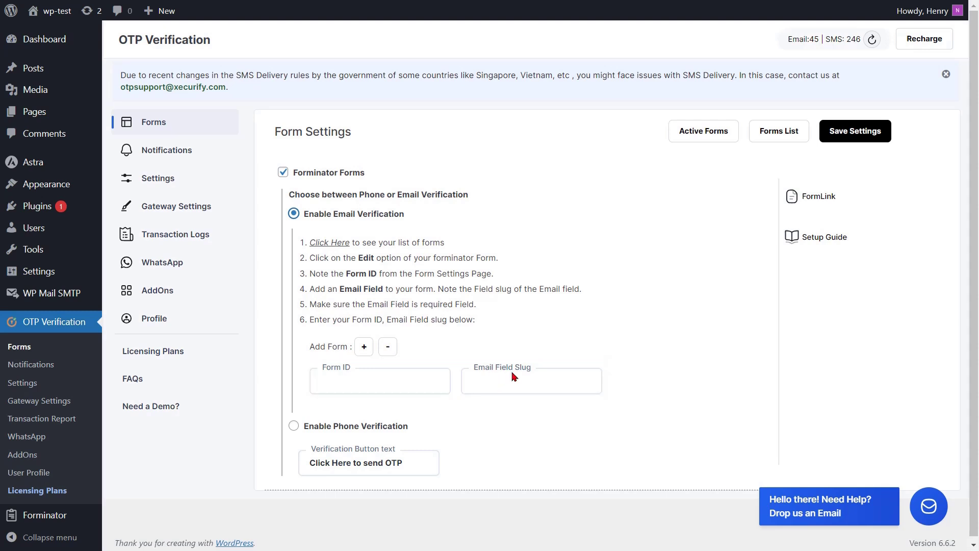
{"action": "left_click", "coordinate": [332, 246]}
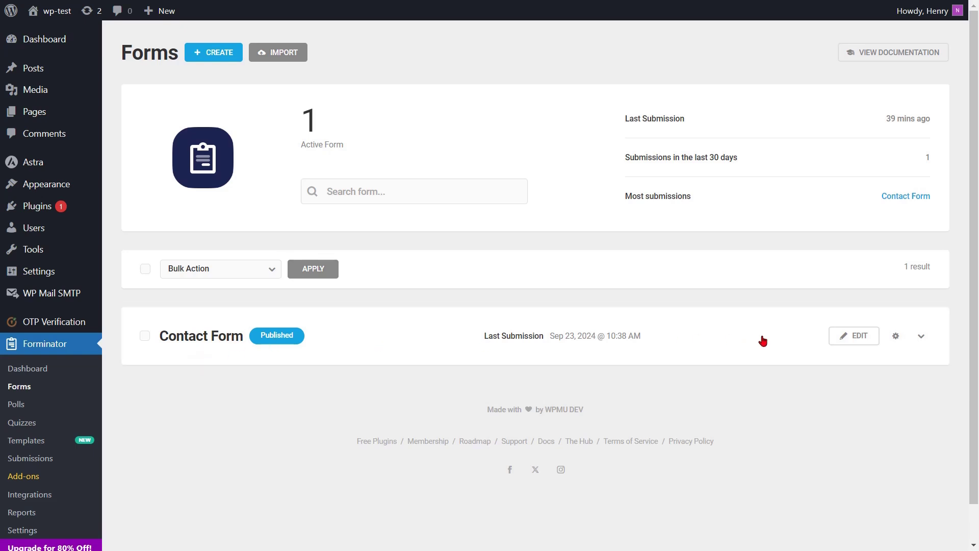
- Open the Contact Form editor and copy its shortcode, noting form ID 31
{"action": "left_click", "coordinate": [845, 341]}
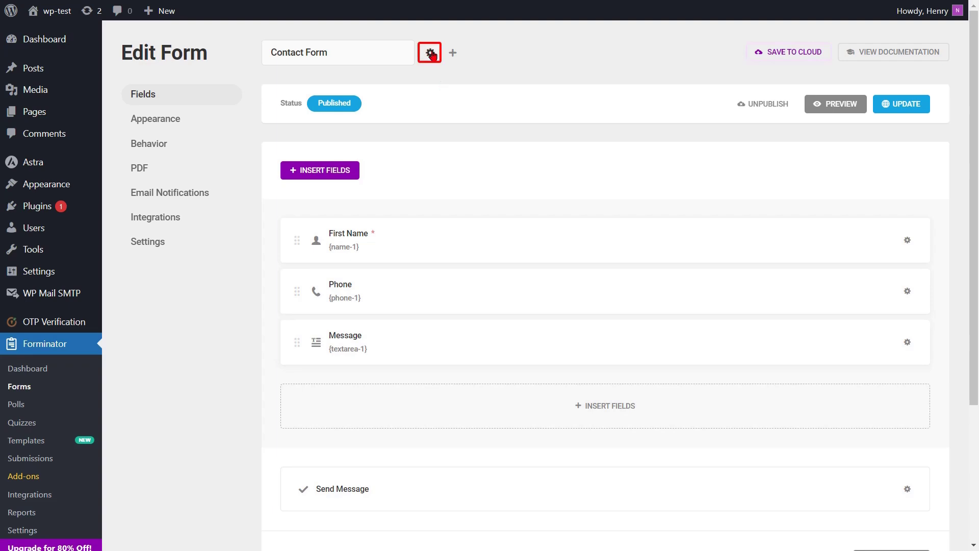
{"action": "left_click", "coordinate": [431, 53]}
{"action": "left_click", "coordinate": [400, 92]}
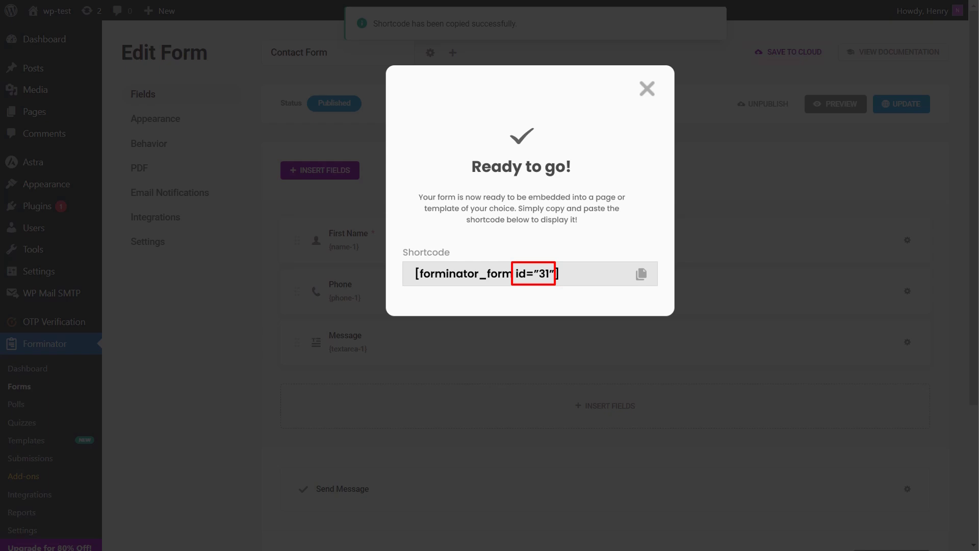
{"action": "left_click", "coordinate": [399, 98]}
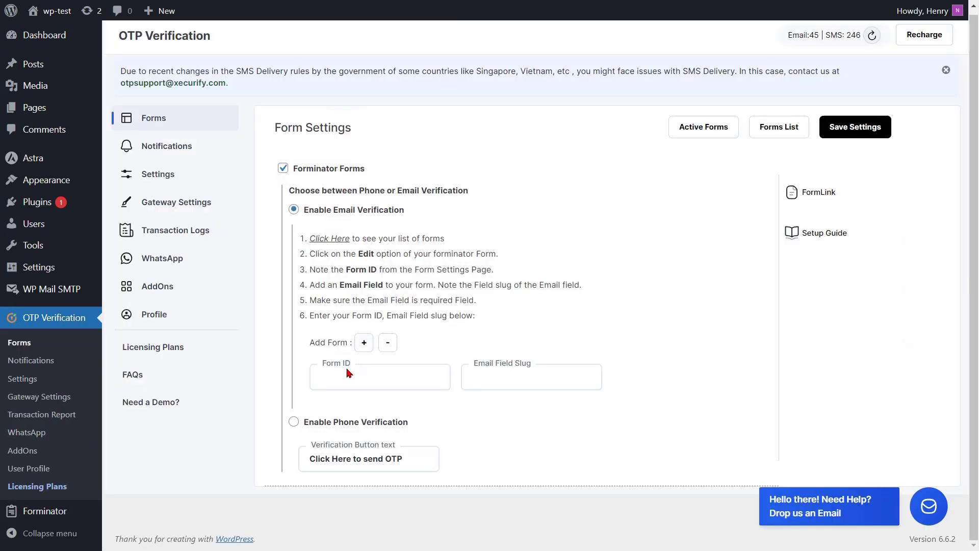
- Set the OTP Form ID to 31 and add an Email field to the Contact Form
{"action": "left_click", "coordinate": [339, 373]}
{"action": "type", "text": "31"}
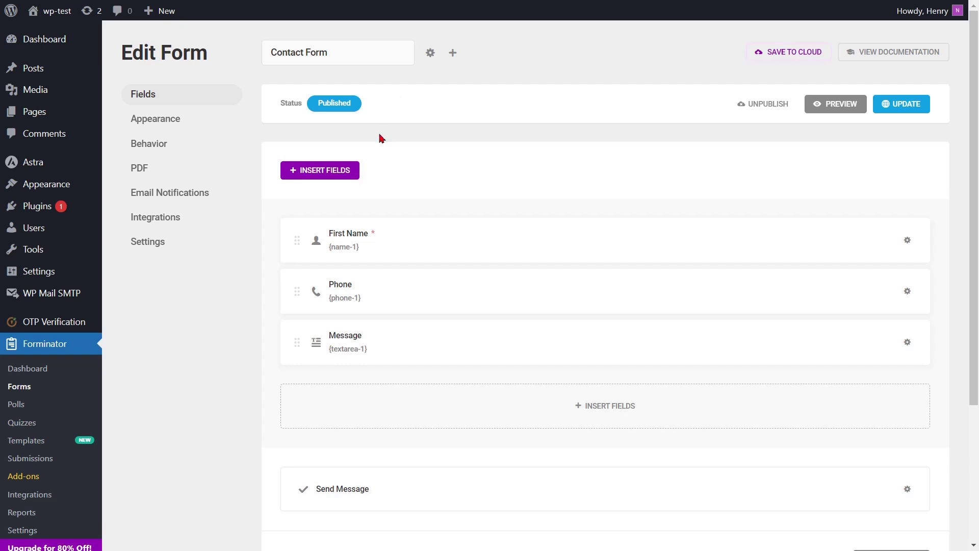
{"action": "left_click", "coordinate": [325, 174]}
{"action": "left_click", "coordinate": [466, 185]}
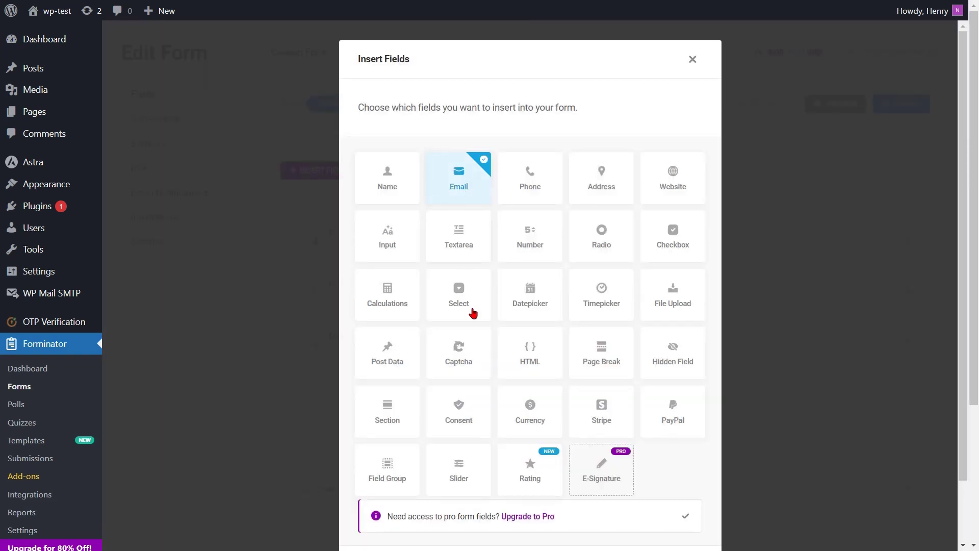
{"action": "scroll", "coordinate": [510, 368], "scroll_direction": "down", "scroll_amount": 1}
{"action": "left_click", "coordinate": [669, 497]}
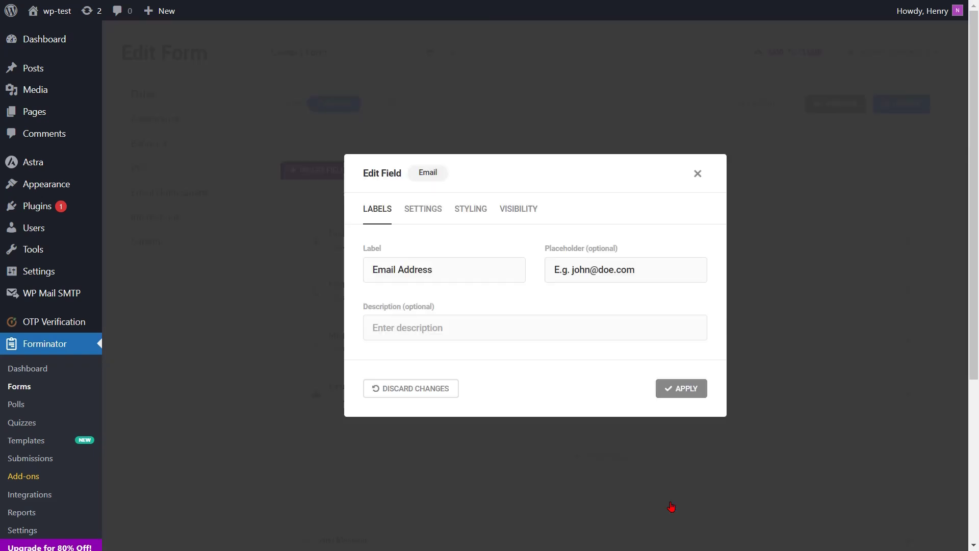
- Make the Email Address field required, move it above Phone, and update the form
{"action": "left_click", "coordinate": [422, 210]}
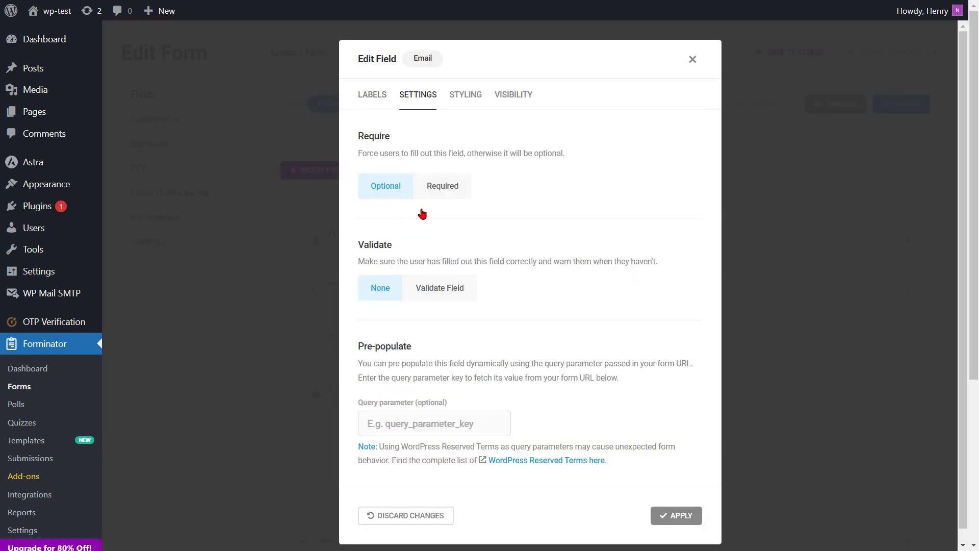
{"action": "left_click", "coordinate": [445, 187]}
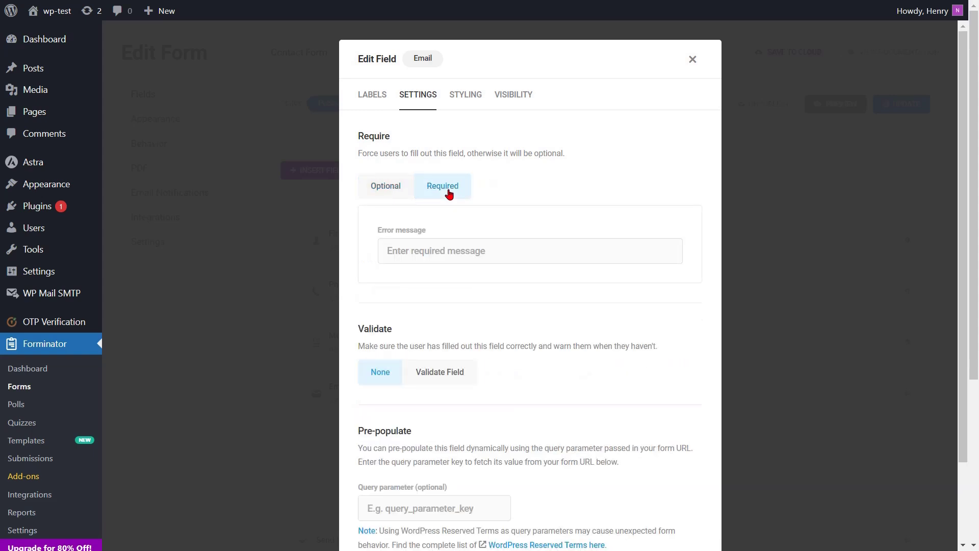
{"action": "scroll", "coordinate": [538, 398], "scroll_direction": "down", "scroll_amount": 3}
{"action": "left_click", "coordinate": [672, 505]}
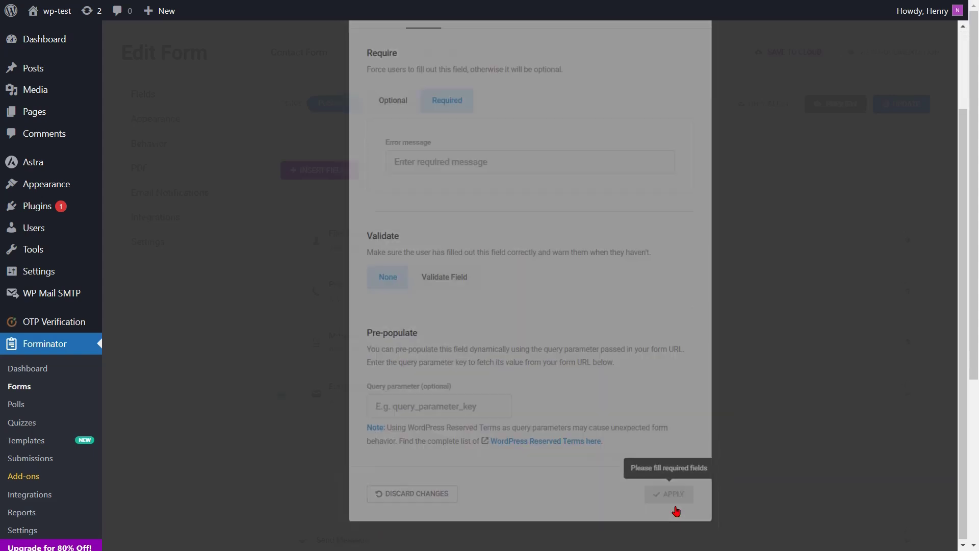
{"action": "left_click_drag", "start_coordinate": [526, 390], "coordinate": [501, 273]}
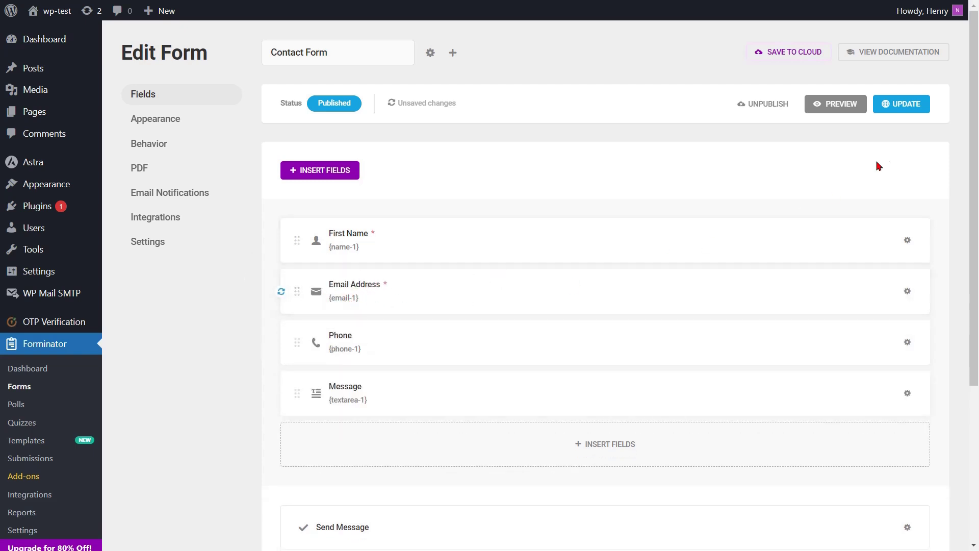
{"action": "left_click", "coordinate": [901, 105]}
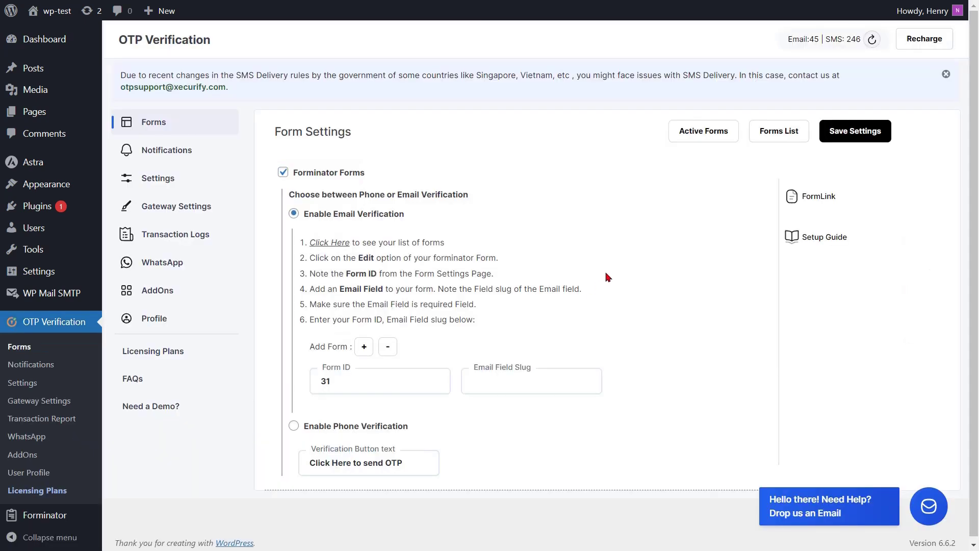
- Paste email-1 as the Email Field Slug and save the email verification settings
{"action": "left_click", "coordinate": [488, 386]}
{"action": "key", "text": "ctrl+v"}
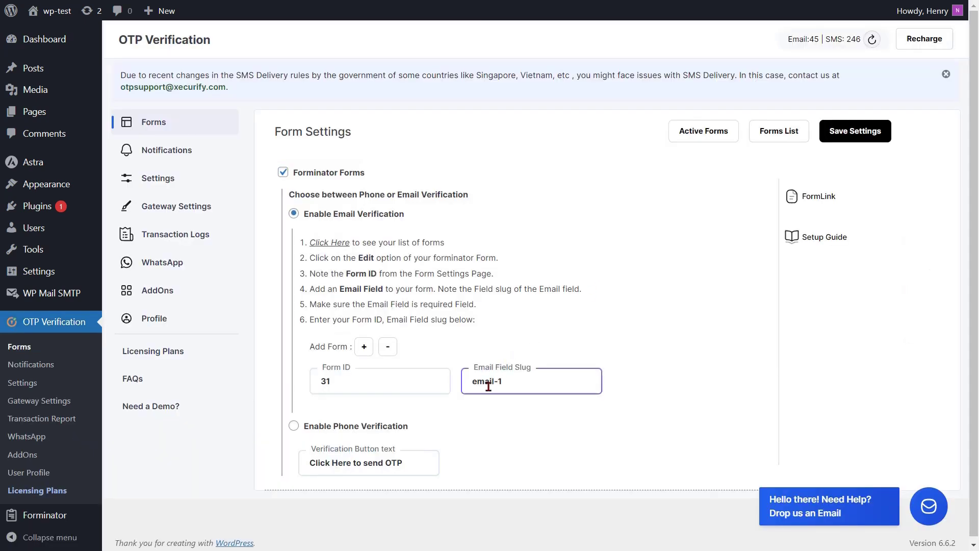
{"action": "left_click", "coordinate": [492, 407]}
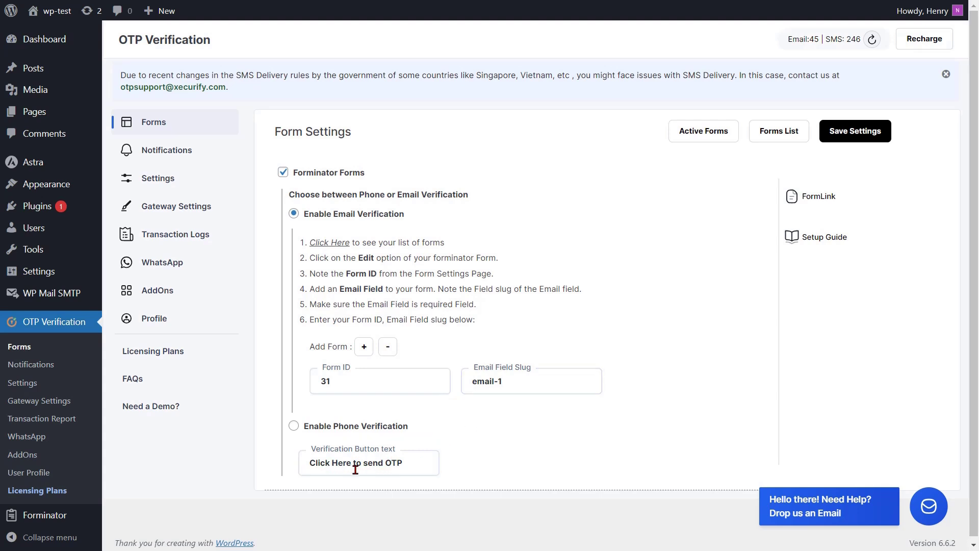
{"action": "left_click", "coordinate": [845, 136]}
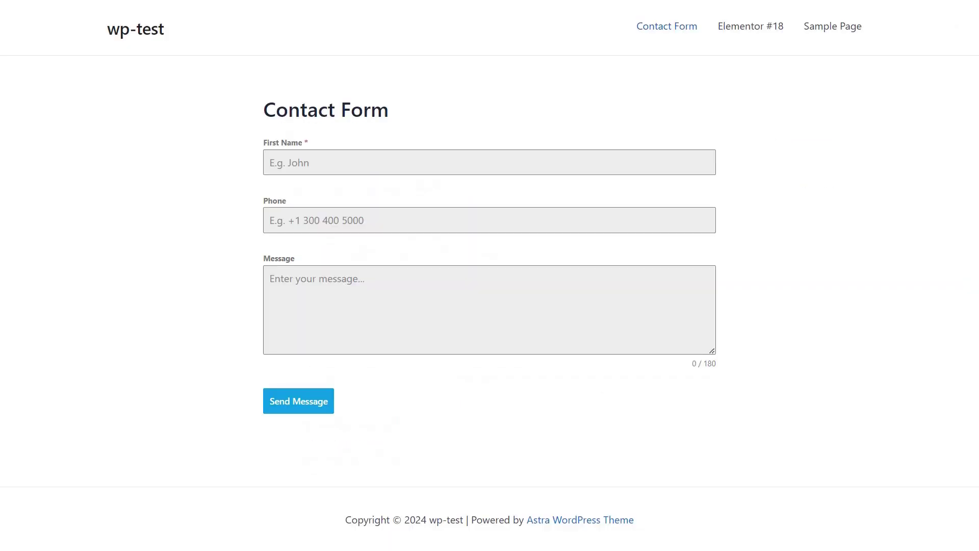
- On the reloaded form, enter a first name and email, then verify the emailed OTP code
{"action": "key", "text": "F5"}
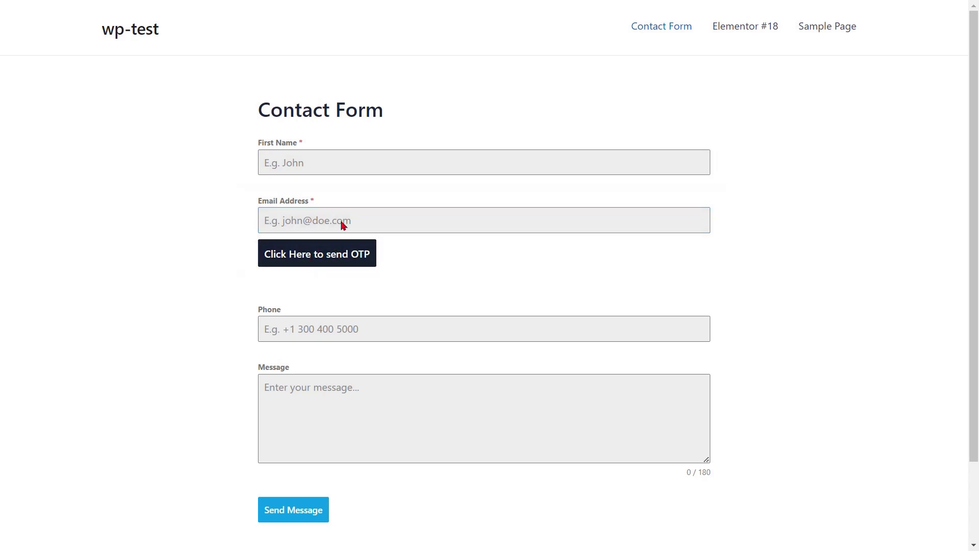
{"action": "left_click", "coordinate": [320, 166]}
{"action": "type", "text": "John"}
{"action": "left_click", "coordinate": [321, 219]}
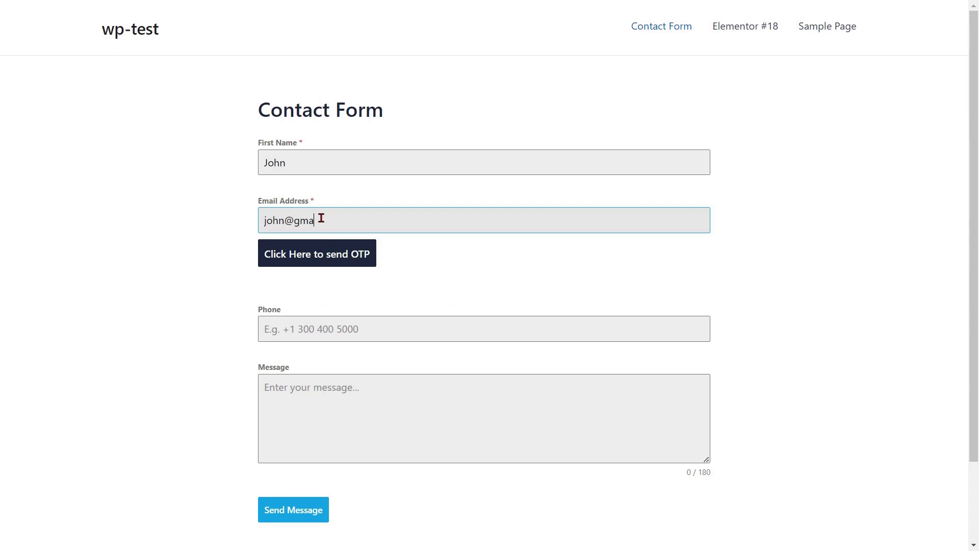
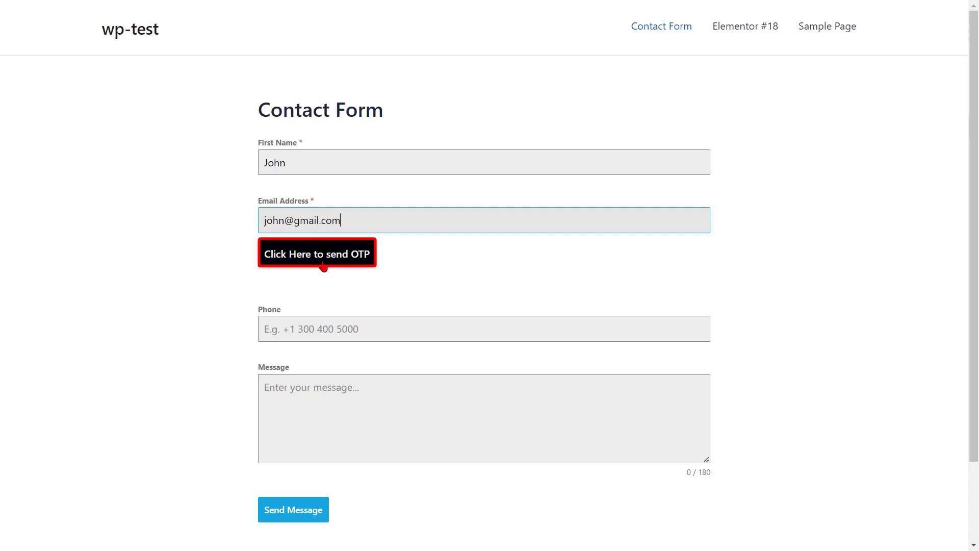
{"action": "left_click", "coordinate": [323, 264]}
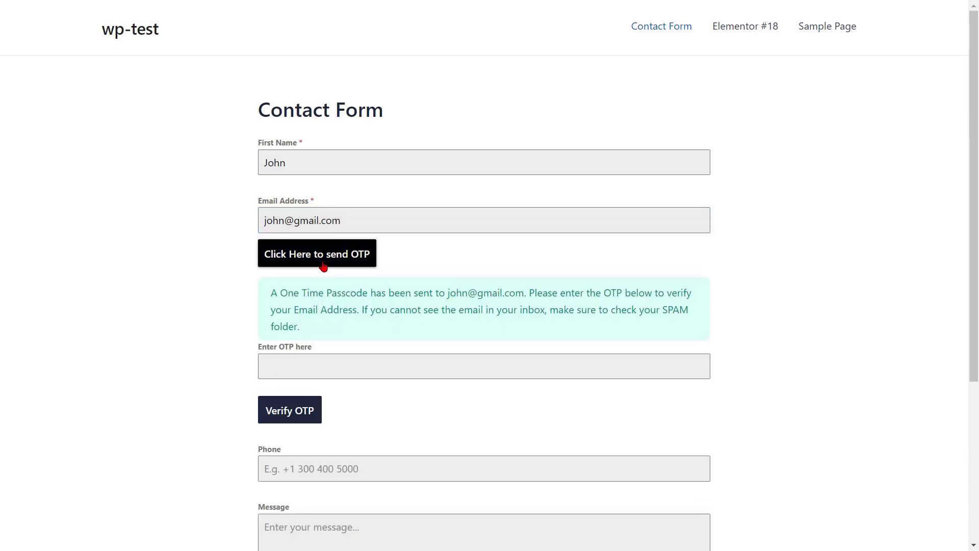
{"action": "left_click", "coordinate": [284, 365]}
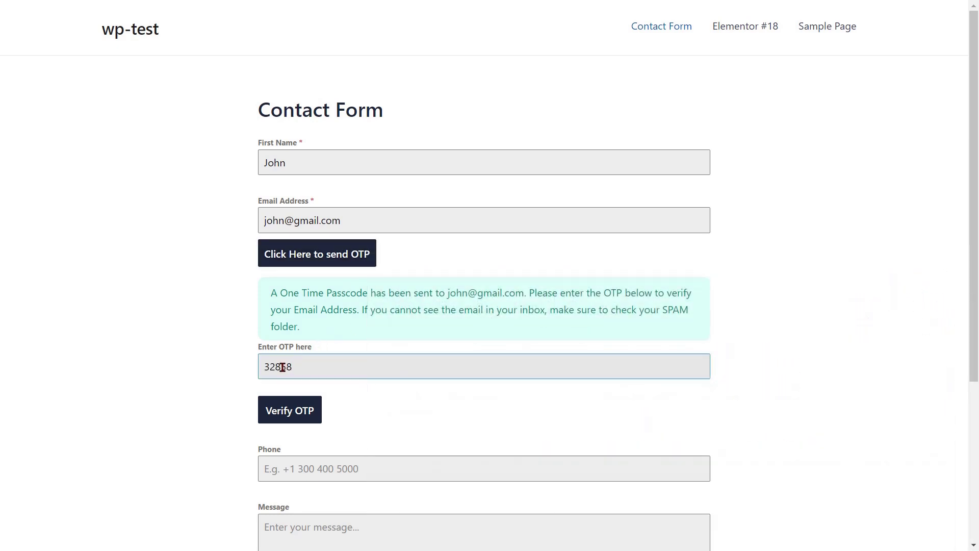
{"action": "left_click", "coordinate": [290, 412]}
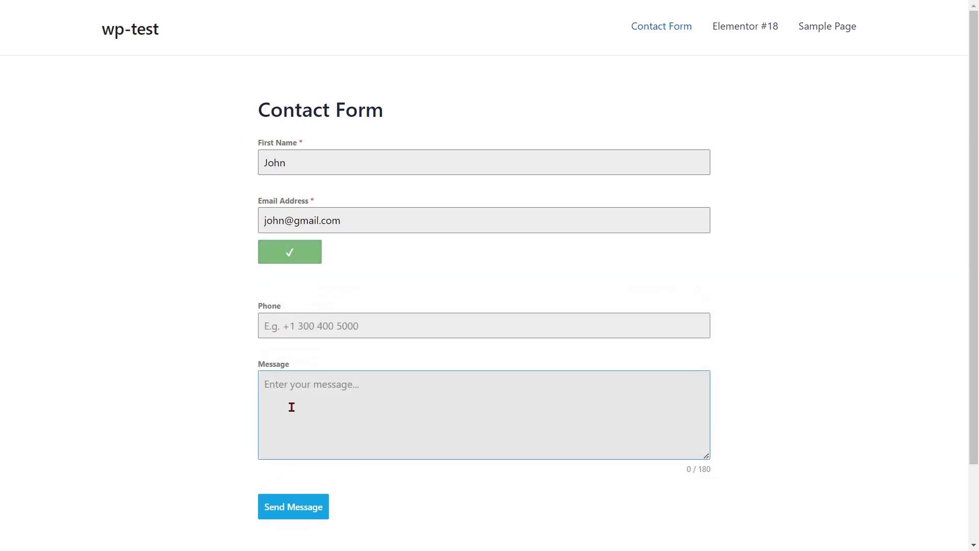
- Fill in the phone and the message 'Enter your message', then submit the form
{"action": "left_click", "coordinate": [306, 320]}
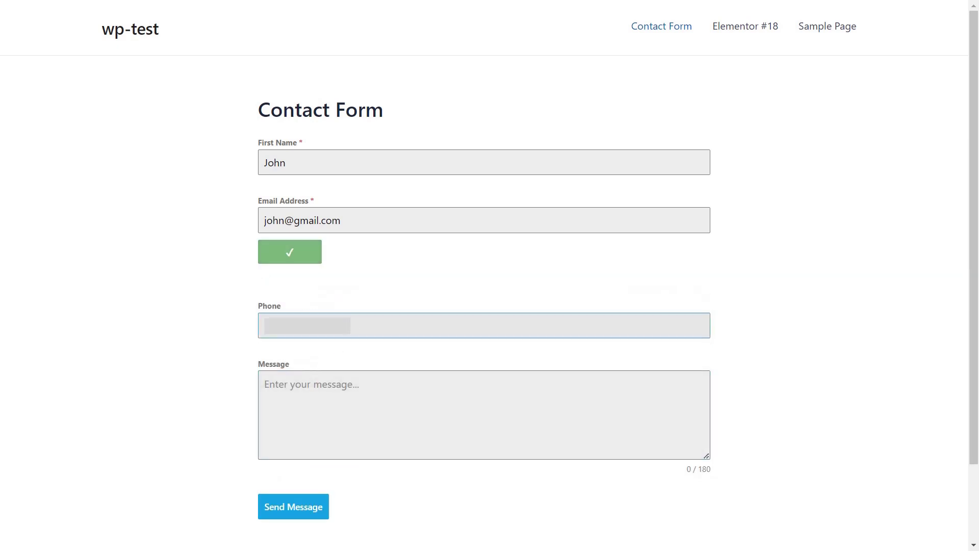
{"action": "left_click", "coordinate": [314, 385]}
{"action": "type", "text": "Enter y"}
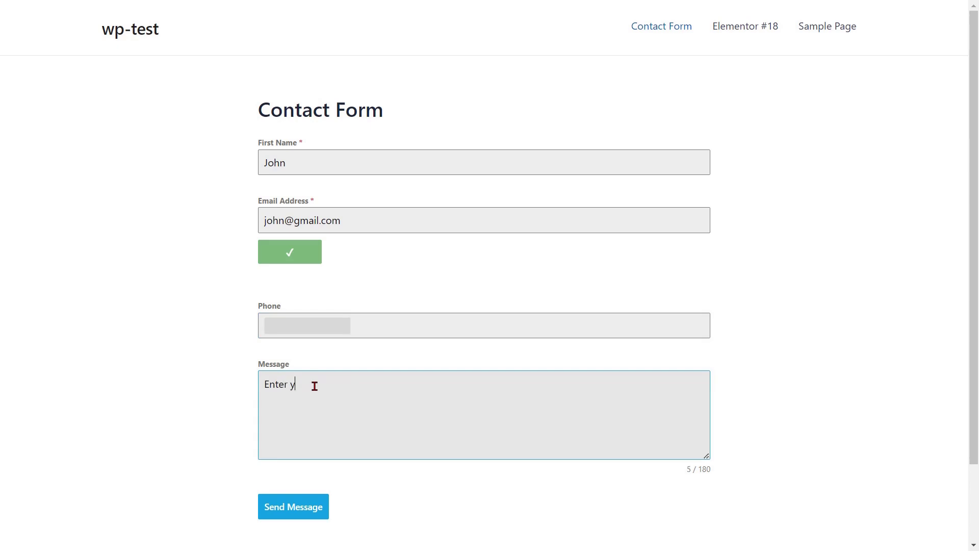
{"action": "type", "text": "our message"}
{"action": "left_click", "coordinate": [299, 507]}
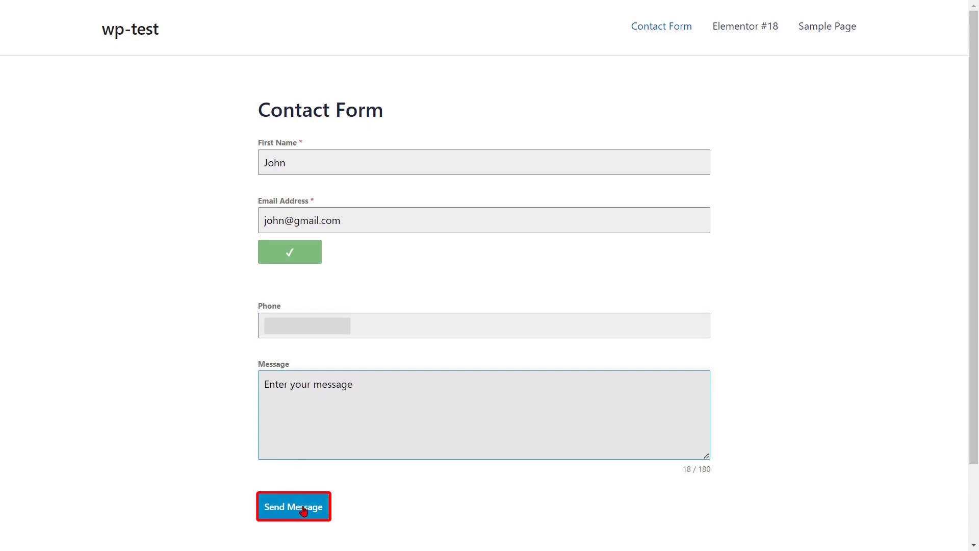